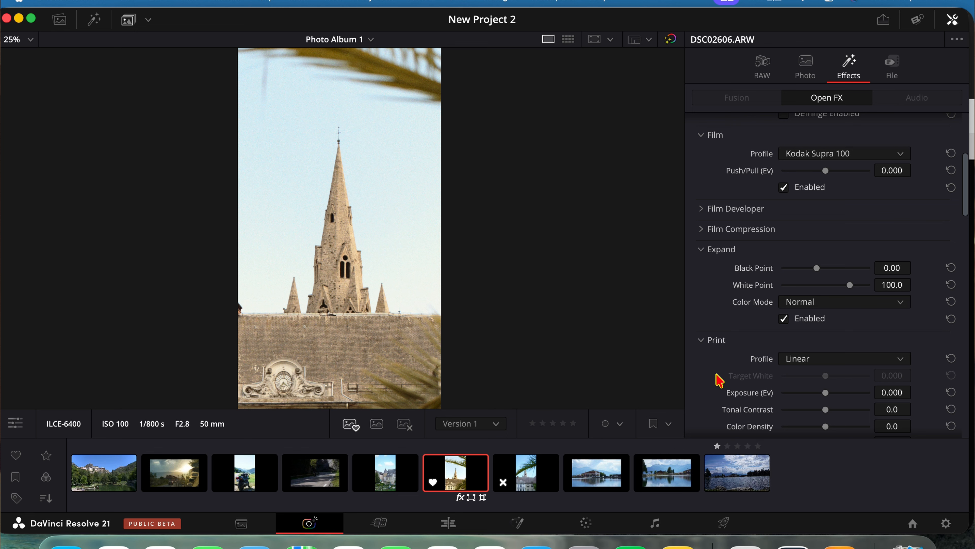
Raise the Film Developer contrast boost to about 30.2 and the Expand black point to about 5.19 on the church photo.
{"action": "left_click", "coordinate": [719, 210]}
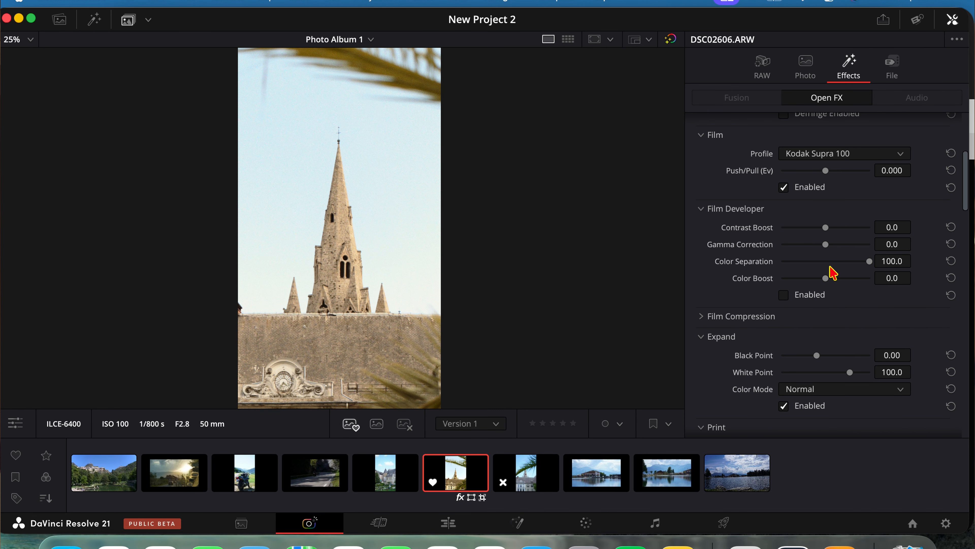
{"action": "left_click_drag", "start_coordinate": [830, 230], "coordinate": [840, 230]}
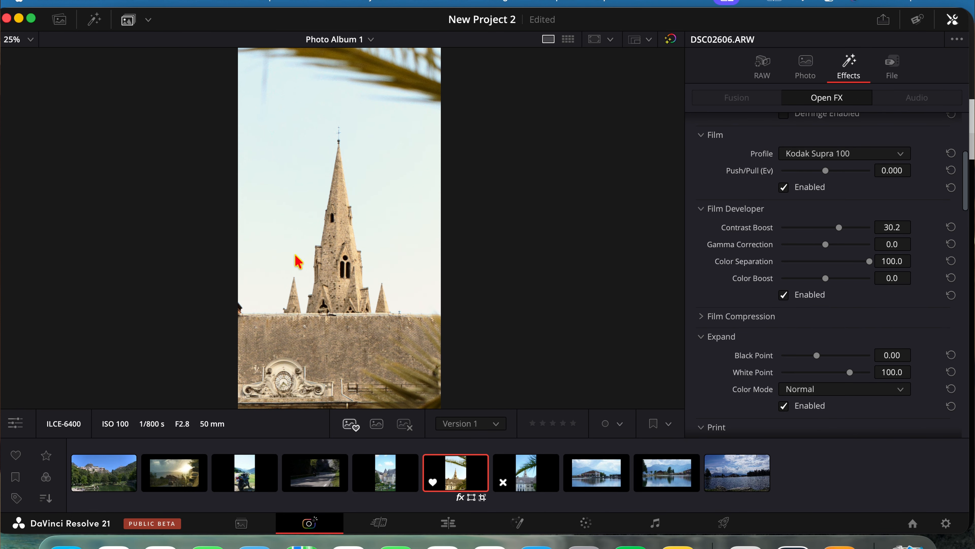
{"action": "scroll", "coordinate": [816, 251], "scroll_direction": "down", "scroll_amount": 3}
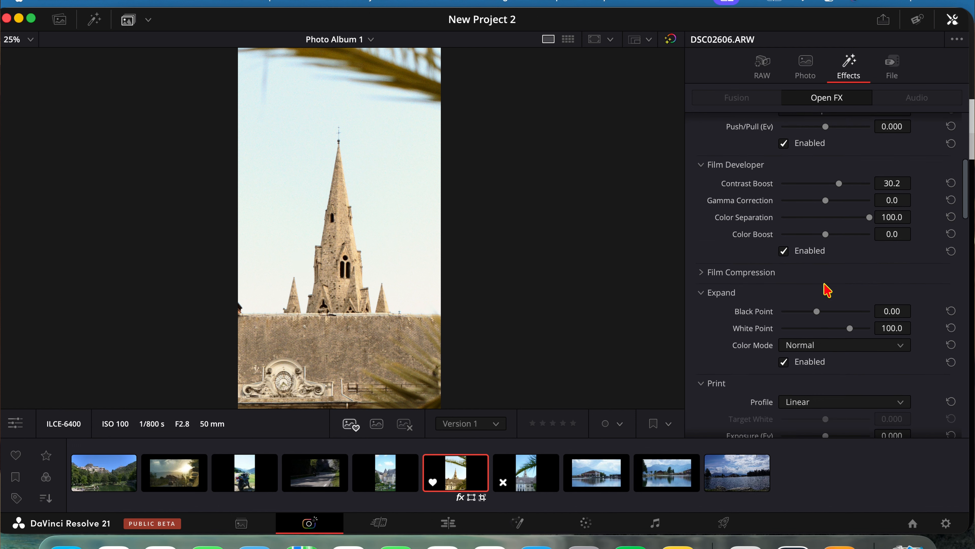
{"action": "left_click", "coordinate": [701, 245]}
{"action": "left_click", "coordinate": [701, 246]}
{"action": "mouse_move", "coordinate": [817, 284]}
{"action": "left_mouse_down"}
{"action": "mouse_move", "coordinate": [838, 289]}
{"action": "mouse_move", "coordinate": [808, 288]}
{"action": "mouse_move", "coordinate": [828, 298]}
{"action": "left_mouse_up"}
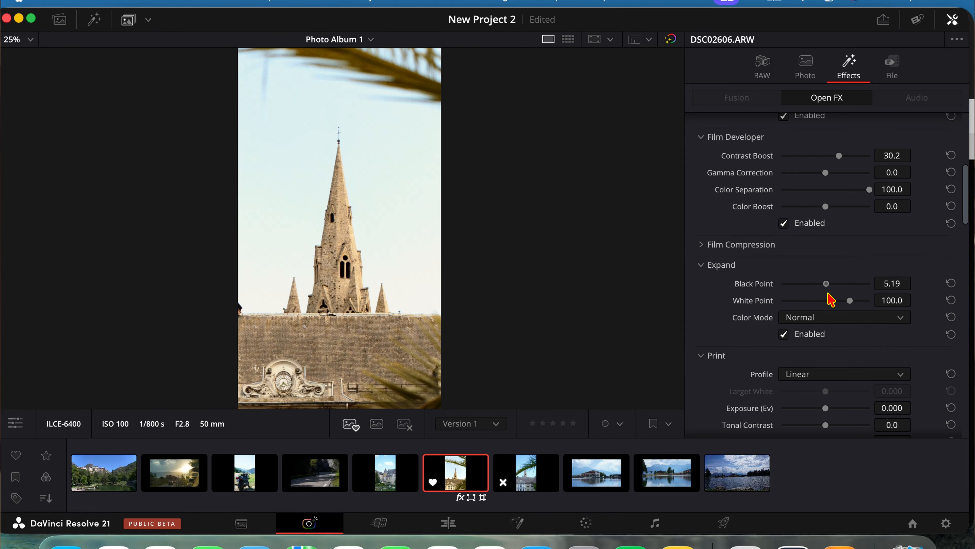
Set the Print profile to Kodak Endura Glossy Paper.
{"action": "scroll", "coordinate": [753, 321], "scroll_direction": "down", "scroll_amount": 4}
{"action": "left_click", "coordinate": [706, 227]}
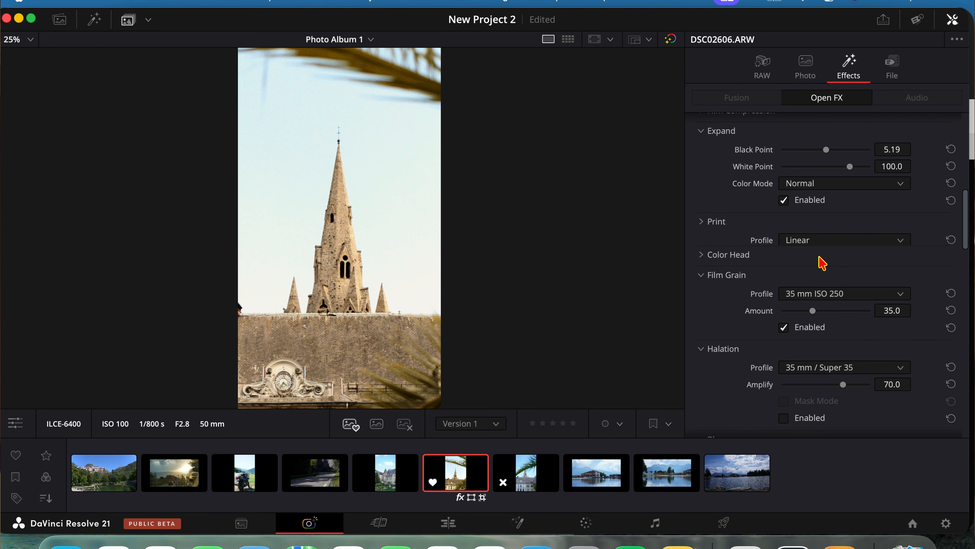
{"action": "left_click", "coordinate": [703, 222]}
{"action": "left_click", "coordinate": [854, 243]}
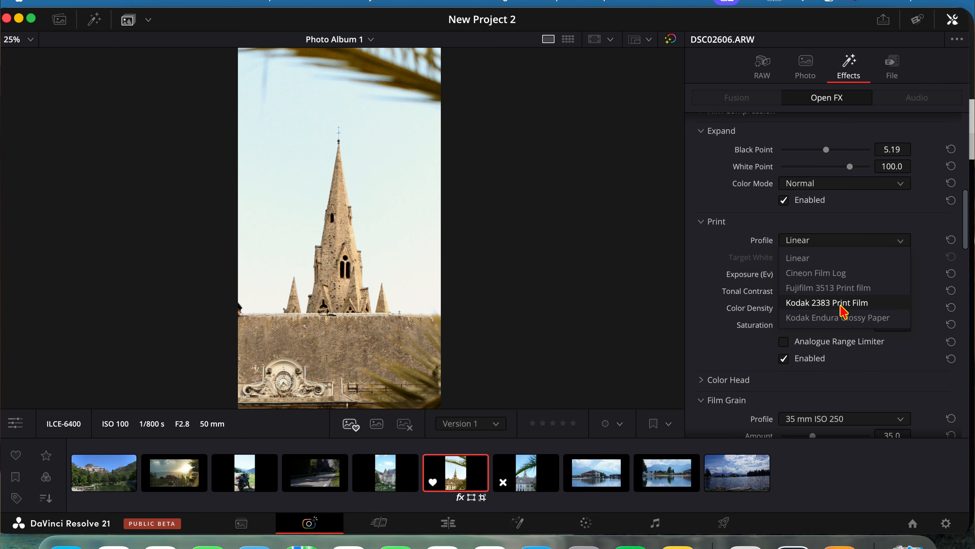
{"action": "left_click", "coordinate": [853, 318]}
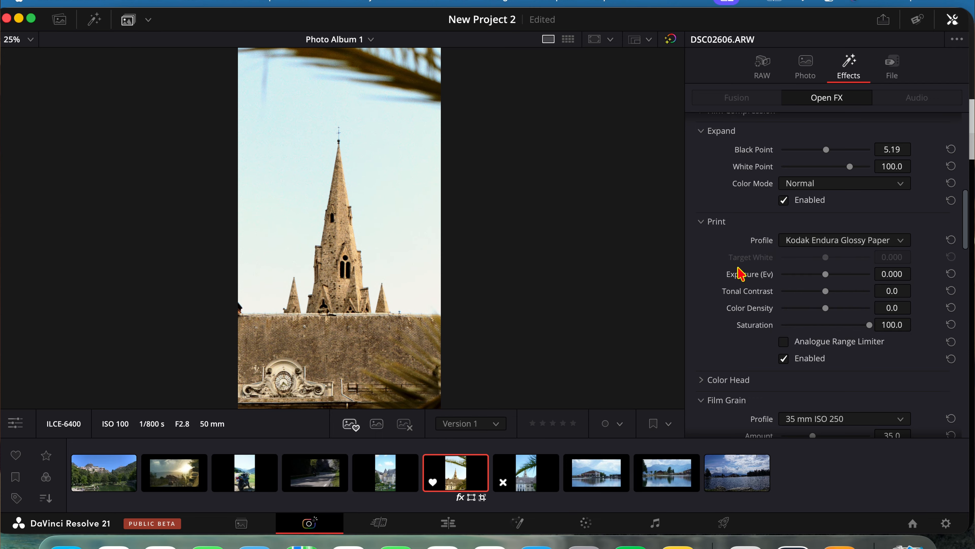
Compare the church photo with Film Grain disabled and enabled, leaving the grain enabled.
{"action": "scroll", "coordinate": [783, 309], "scroll_direction": "down", "scroll_amount": 5}
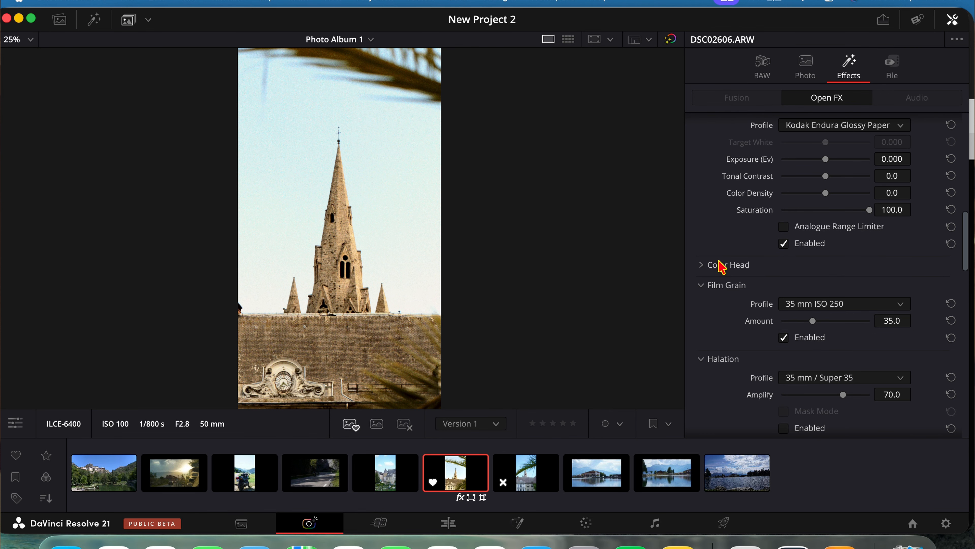
{"action": "scroll", "coordinate": [709, 296], "scroll_direction": "down", "scroll_amount": 4}
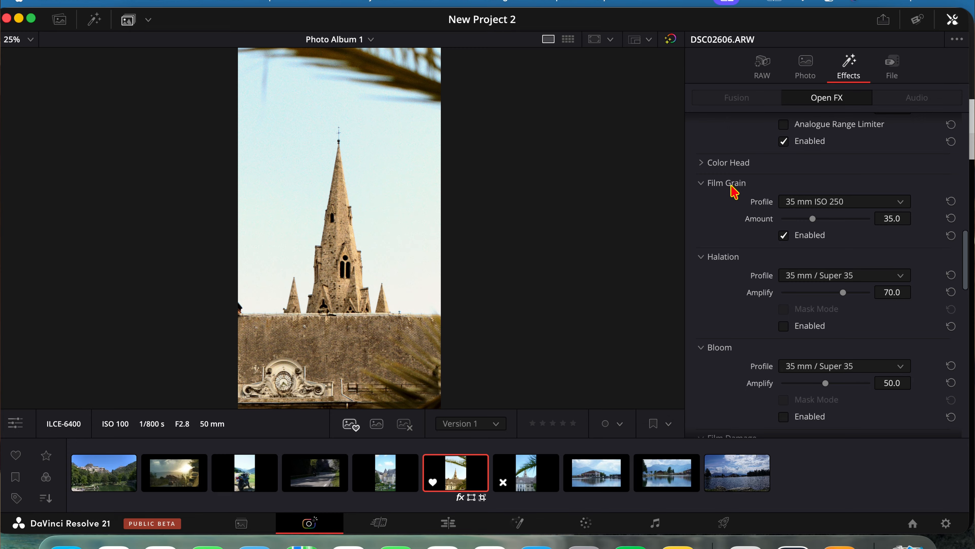
{"action": "left_click", "coordinate": [784, 236]}
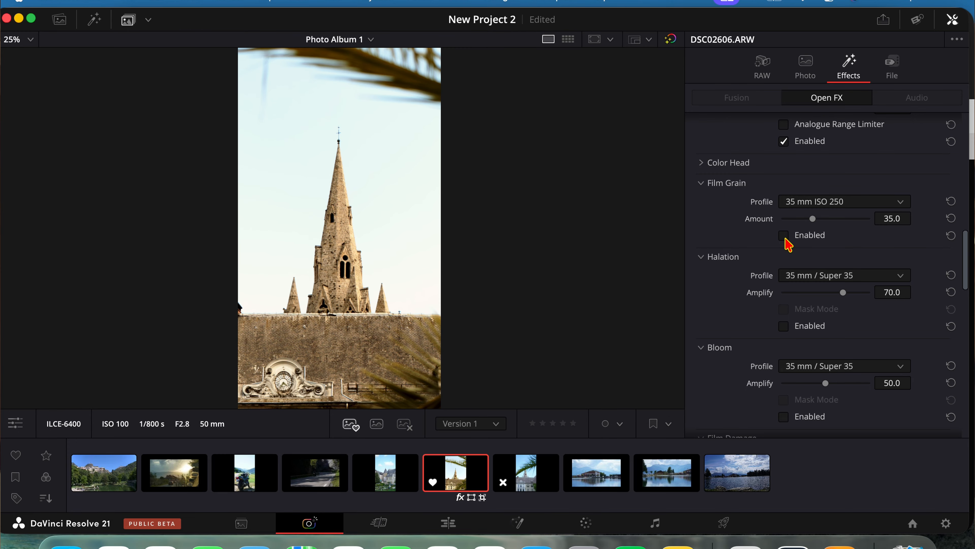
{"action": "left_click", "coordinate": [785, 236]}
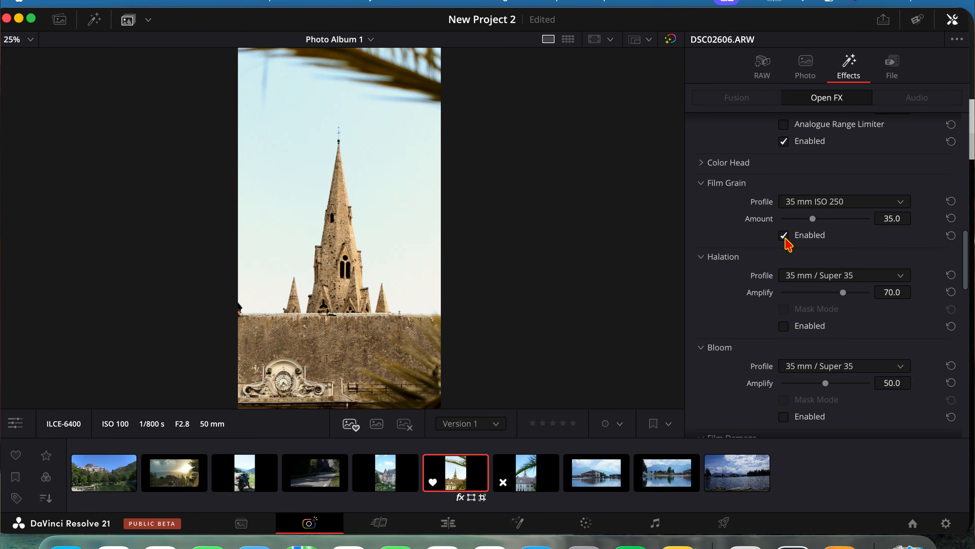
Enable Halation on the church photo, set its Amplify to about 70.5, and compare it with the effect disabled.
{"action": "left_click", "coordinate": [702, 257]}
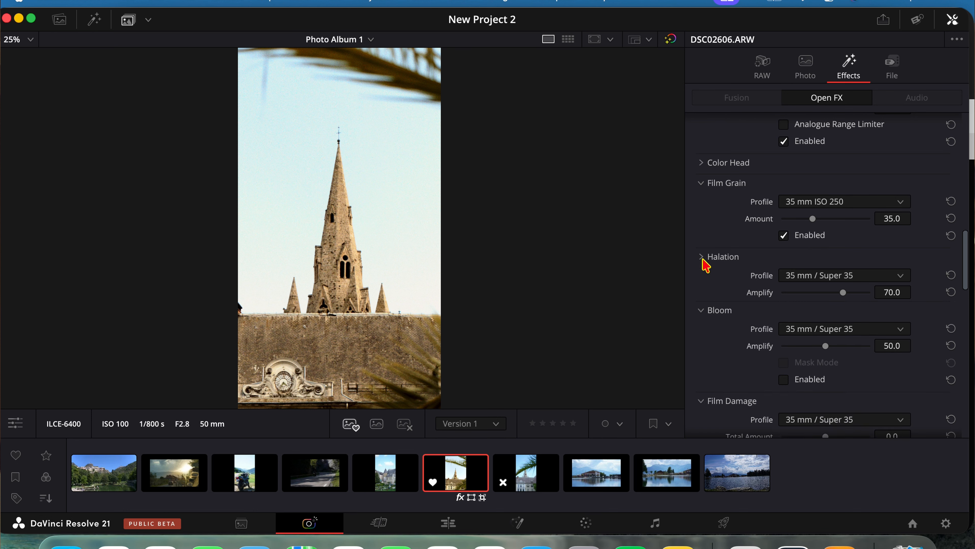
{"action": "left_click", "coordinate": [702, 257]}
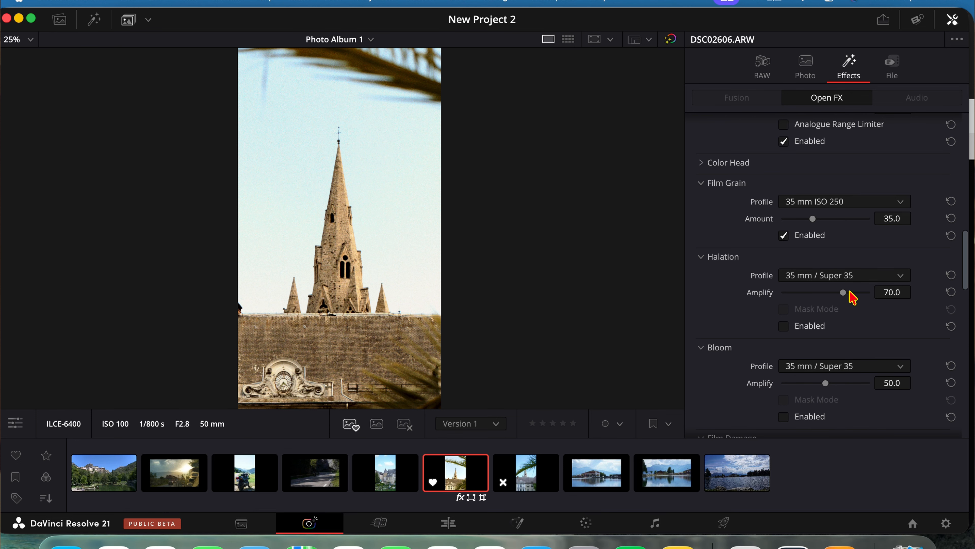
{"action": "mouse_move", "coordinate": [846, 296]}
{"action": "left_mouse_down"}
{"action": "mouse_move", "coordinate": [808, 299]}
{"action": "mouse_move", "coordinate": [833, 299]}
{"action": "left_mouse_up"}
{"action": "left_click", "coordinate": [784, 326]}
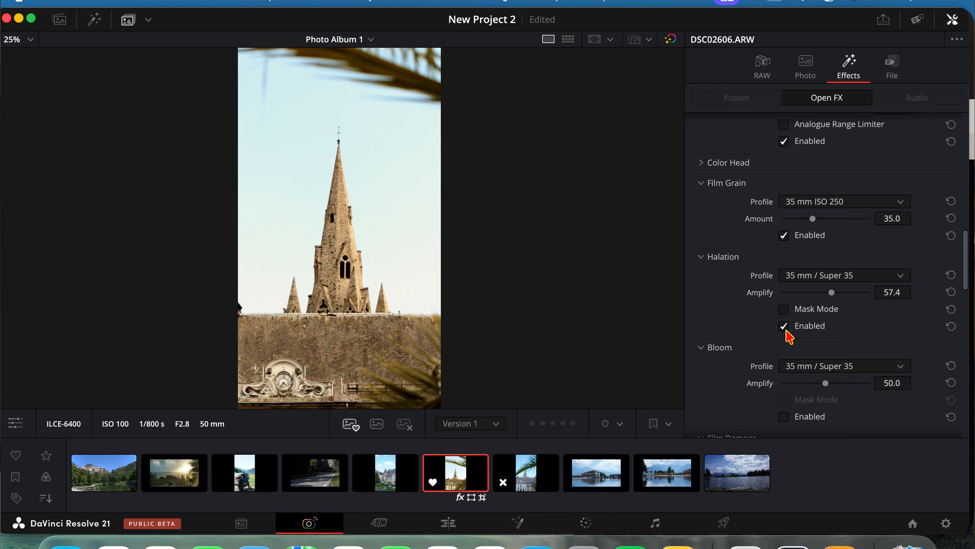
{"action": "mouse_move", "coordinate": [831, 296]}
{"action": "left_mouse_down"}
{"action": "mouse_move", "coordinate": [883, 295]}
{"action": "mouse_move", "coordinate": [719, 301]}
{"action": "mouse_move", "coordinate": [847, 307]}
{"action": "left_mouse_up"}
{"action": "left_click", "coordinate": [785, 326]}
{"action": "left_click", "coordinate": [784, 327]}
Enable Bloom on the church photo and set its Amplify to about 49.6.
{"action": "scroll", "coordinate": [758, 288], "scroll_direction": "down", "scroll_amount": 5}
{"action": "left_click", "coordinate": [702, 242]}
{"action": "left_click", "coordinate": [703, 244]}
{"action": "left_click", "coordinate": [784, 312]}
{"action": "mouse_move", "coordinate": [826, 278]}
{"action": "left_mouse_down"}
{"action": "mouse_move", "coordinate": [879, 280]}
{"action": "mouse_move", "coordinate": [789, 293]}
{"action": "mouse_move", "coordinate": [852, 286]}
{"action": "mouse_move", "coordinate": [829, 296]}
{"action": "left_mouse_up"}
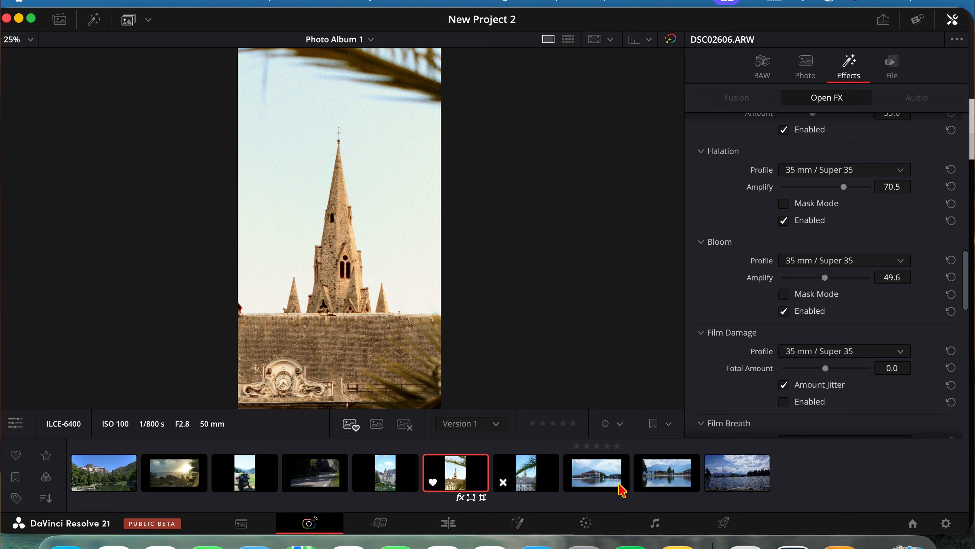
Apply the Dehancer Pro 7.4.0 effect to the lake photo DSC02749.JPG and show its settings.
{"action": "left_click", "coordinate": [749, 479]}
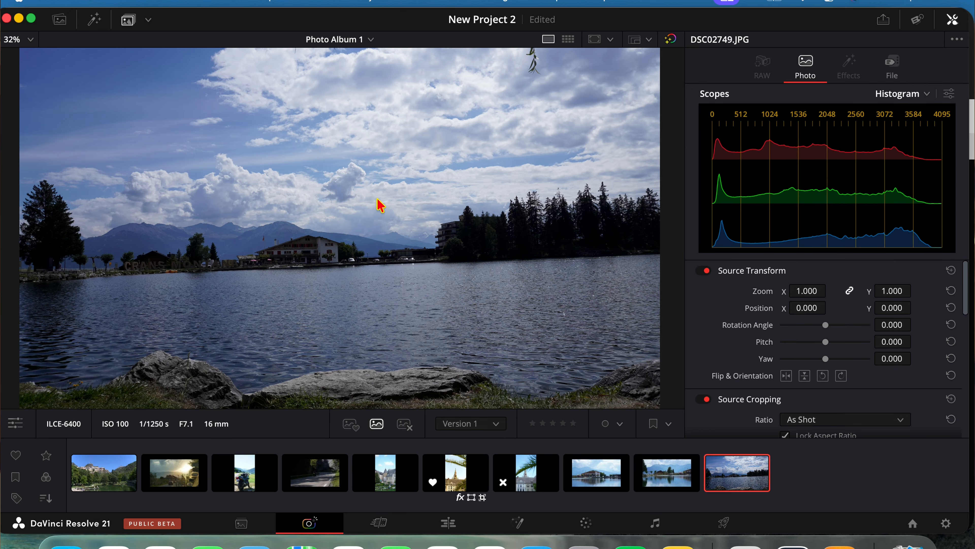
{"action": "left_click", "coordinate": [94, 19]}
{"action": "left_click_drag", "start_coordinate": [103, 90], "coordinate": [683, 261]}
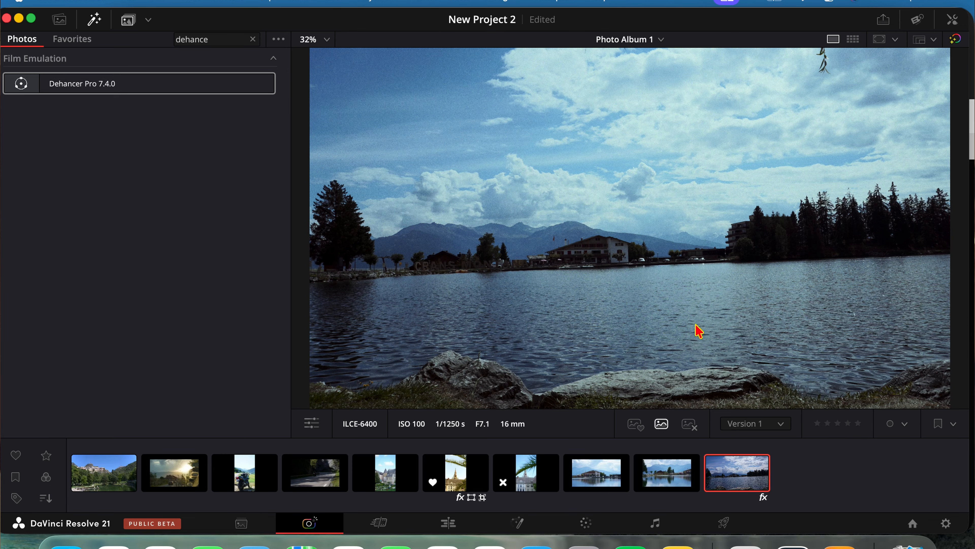
{"action": "left_click", "coordinate": [954, 19]}
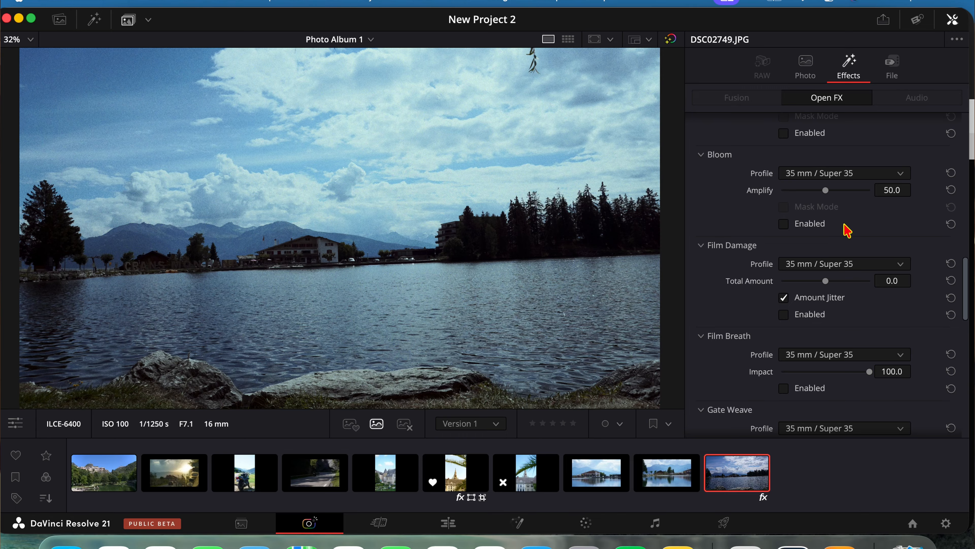
Collapse all Dehancer sections for the lake photo and disable Film Grain.
{"action": "left_click", "coordinate": [702, 155], "text": "alt"}
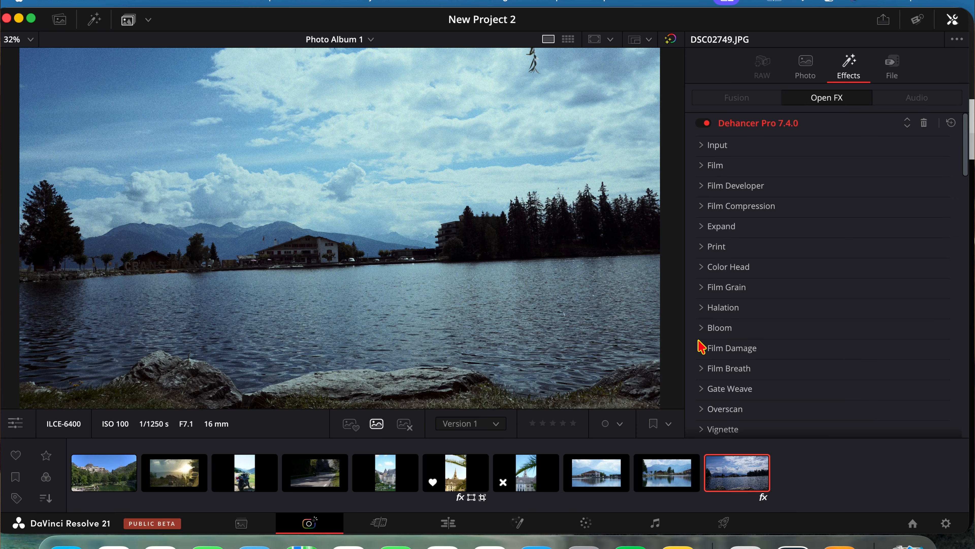
{"action": "left_click", "coordinate": [703, 288]}
{"action": "left_click", "coordinate": [783, 340]}
Set the Input exposure compensation of the lake photo to 1.000.
{"action": "left_click", "coordinate": [703, 147]}
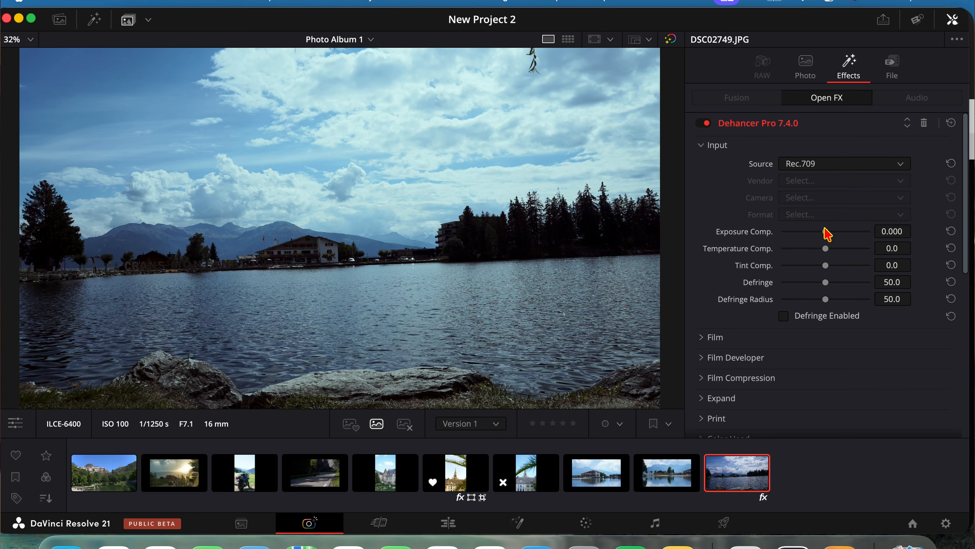
{"action": "mouse_move", "coordinate": [827, 233]}
{"action": "left_mouse_down"}
{"action": "mouse_move", "coordinate": [818, 235]}
{"action": "mouse_move", "coordinate": [842, 237]}
{"action": "left_mouse_up"}
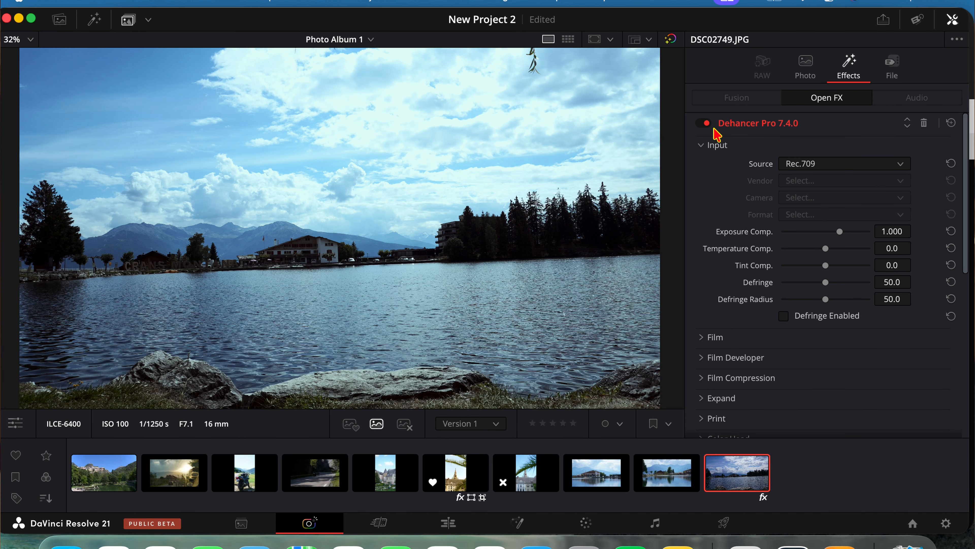
{"action": "left_click", "coordinate": [708, 146]}
Try the Kodak Vision3 200T film profile on the lake photo and switch back to Kodak Vision3 250D.
{"action": "left_click", "coordinate": [705, 165]}
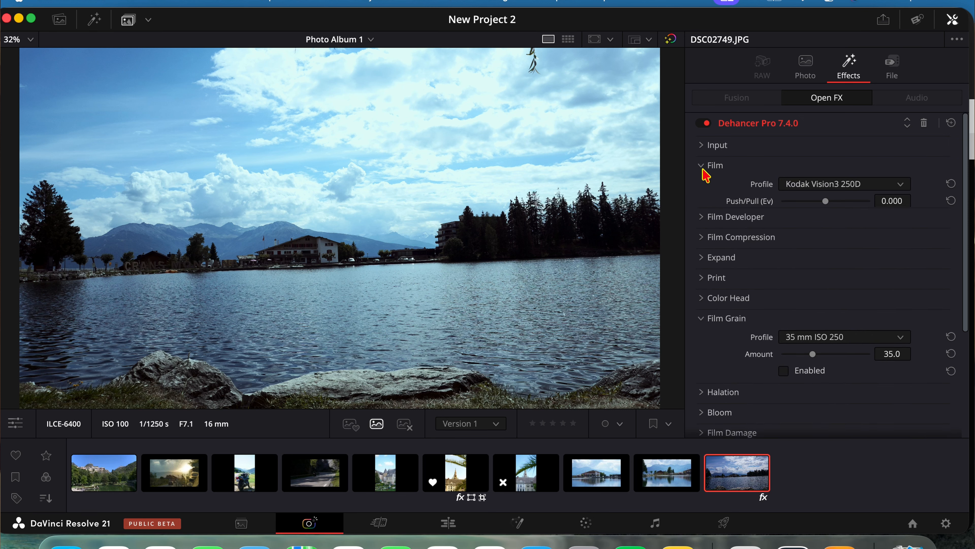
{"action": "left_click", "coordinate": [863, 185]}
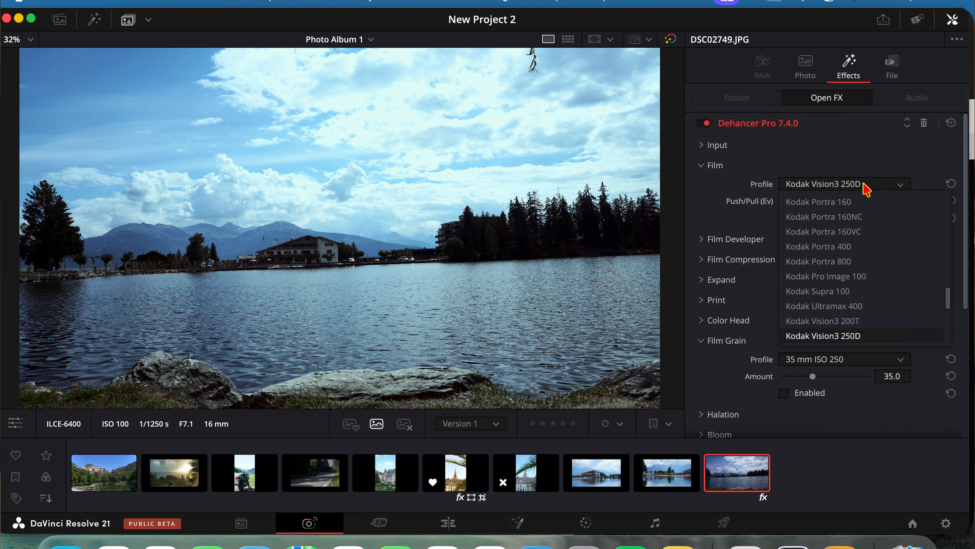
{"action": "left_click", "coordinate": [843, 328]}
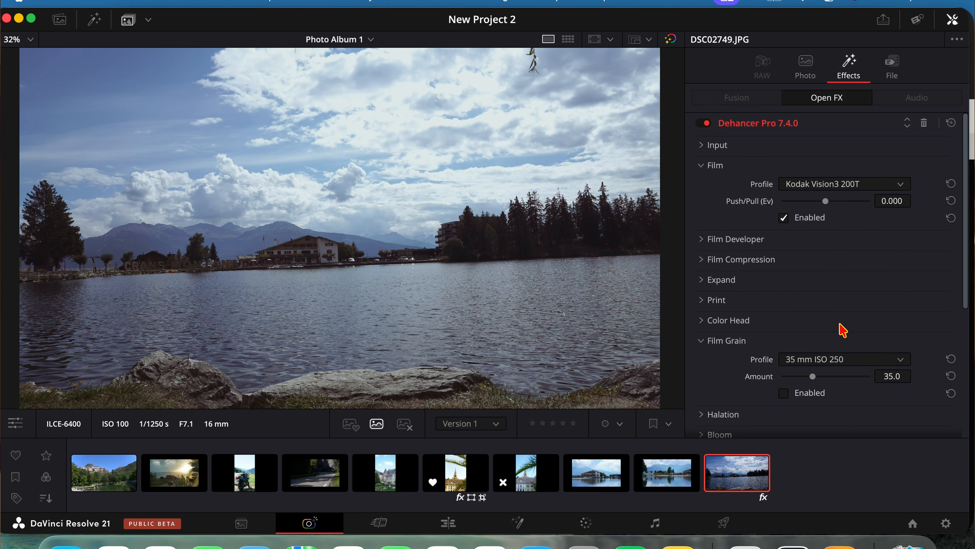
{"action": "left_click", "coordinate": [835, 189]}
{"action": "left_click", "coordinate": [838, 338]}
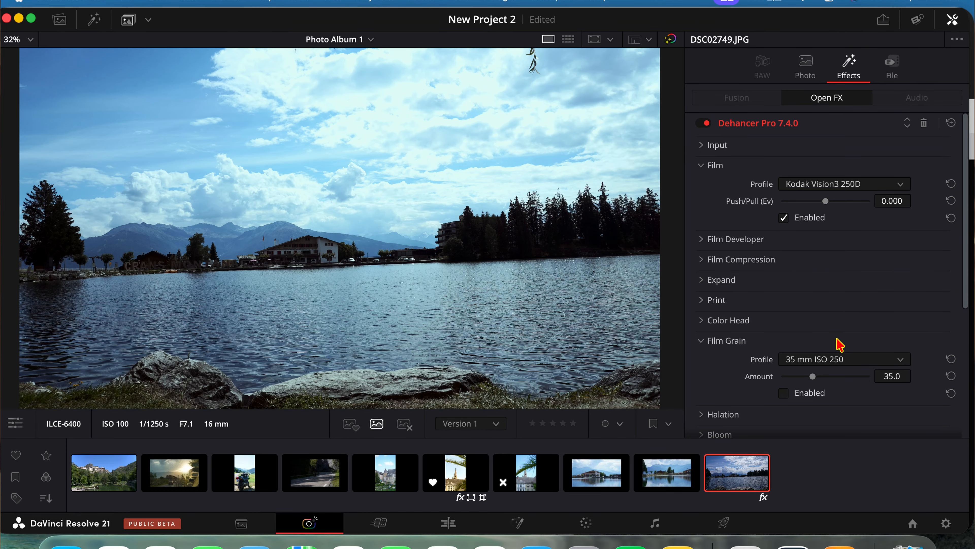
Change the lake photo's film profile to Kodak Ektar 100 and keep the Film section enabled.
{"action": "left_click", "coordinate": [849, 191]}
{"action": "scroll", "coordinate": [847, 313], "scroll_direction": "up", "scroll_amount": 3}
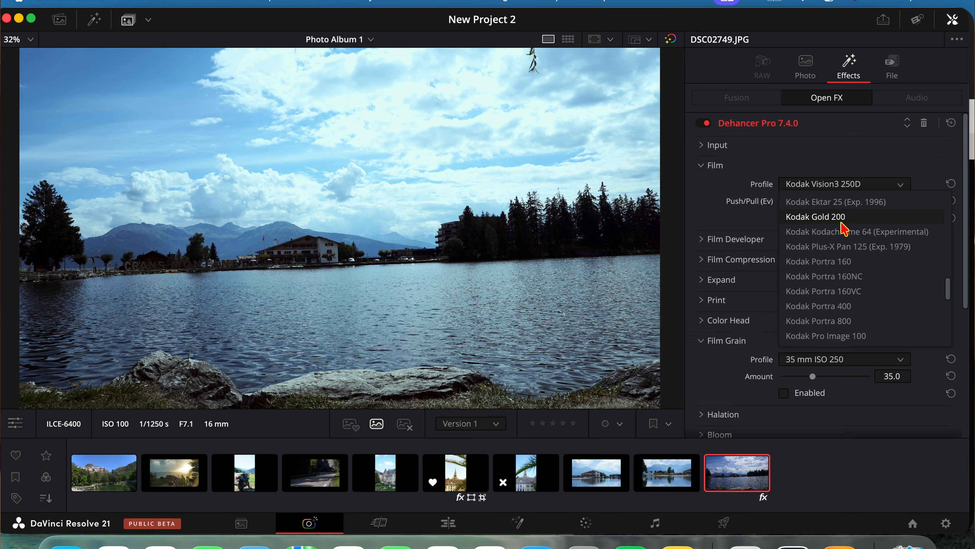
{"action": "scroll", "coordinate": [841, 222], "scroll_direction": "up", "scroll_amount": 3}
{"action": "left_click", "coordinate": [847, 238]}
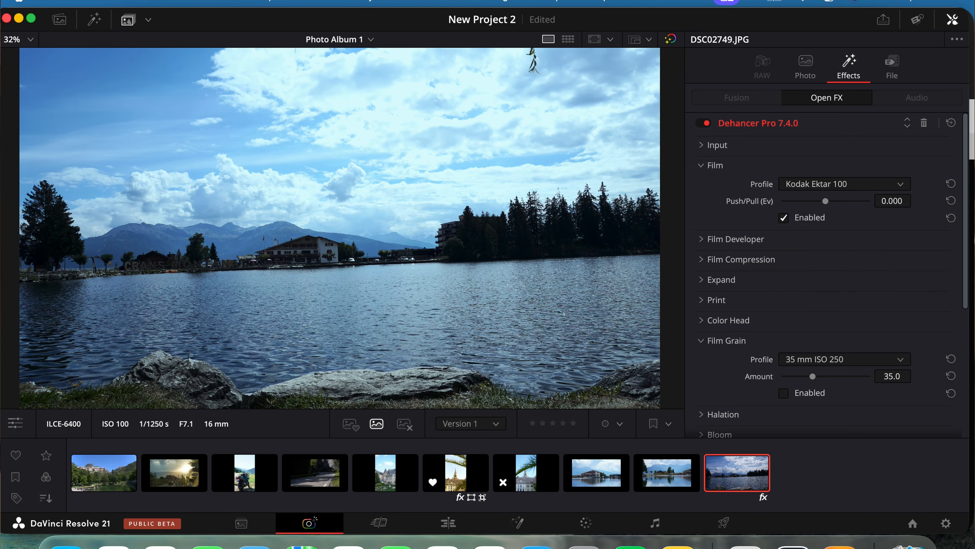
{"action": "left_click", "coordinate": [783, 217]}
Set the lake photo's Input tint compensation to about -8.5.
{"action": "left_click", "coordinate": [703, 239]}
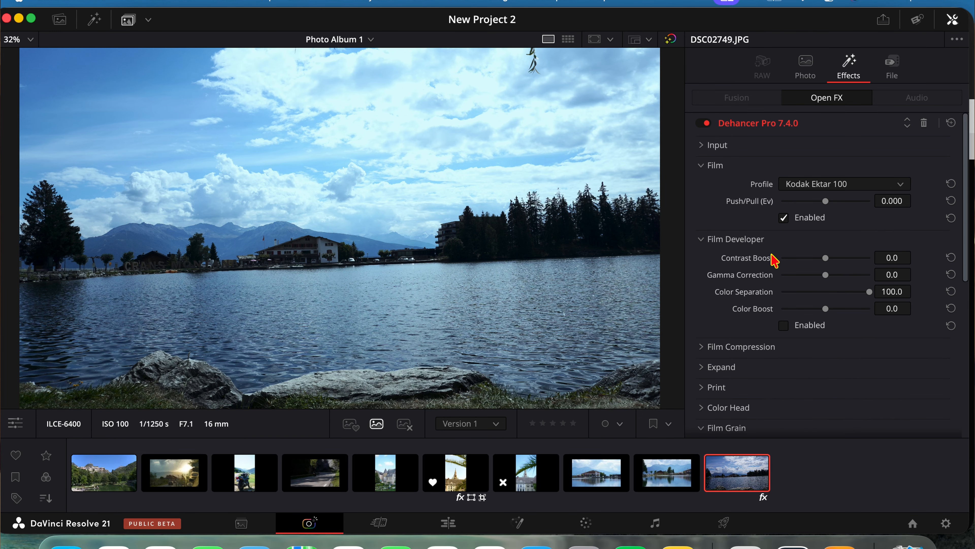
{"action": "left_click", "coordinate": [702, 146]}
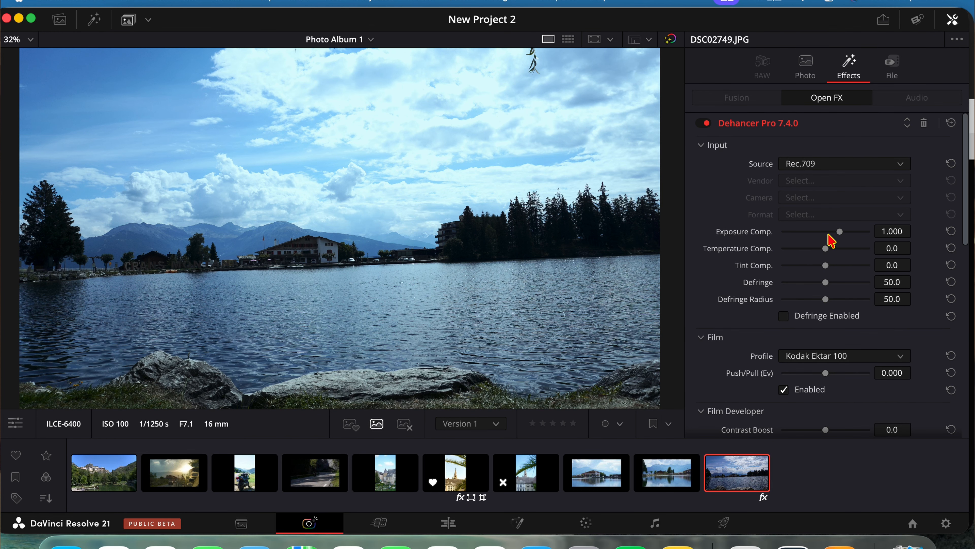
{"action": "mouse_move", "coordinate": [825, 252]}
{"action": "left_mouse_down"}
{"action": "mouse_move", "coordinate": [854, 253]}
{"action": "mouse_move", "coordinate": [824, 268]}
{"action": "left_mouse_up"}
{"action": "scroll", "coordinate": [821, 293], "scroll_direction": "down", "scroll_amount": 10}
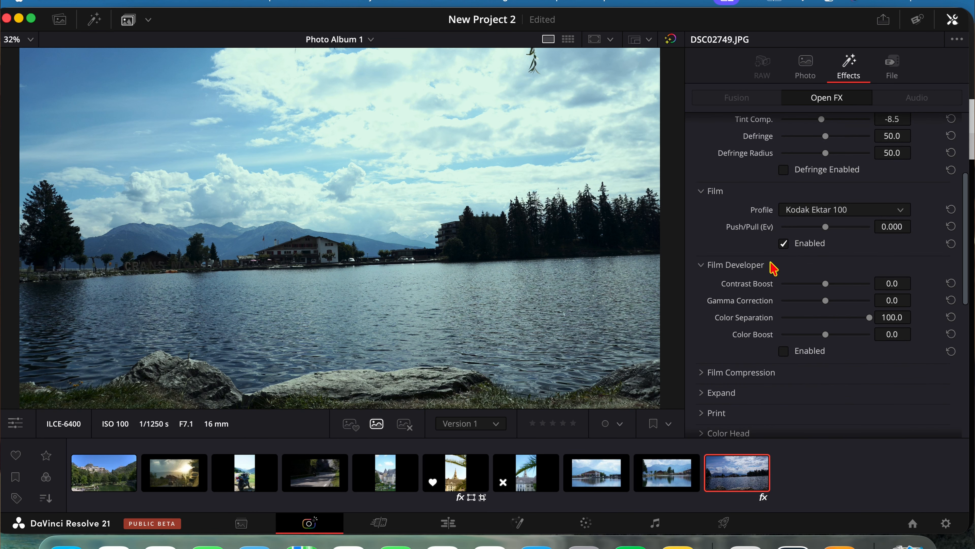
{"action": "left_click", "coordinate": [783, 244]}
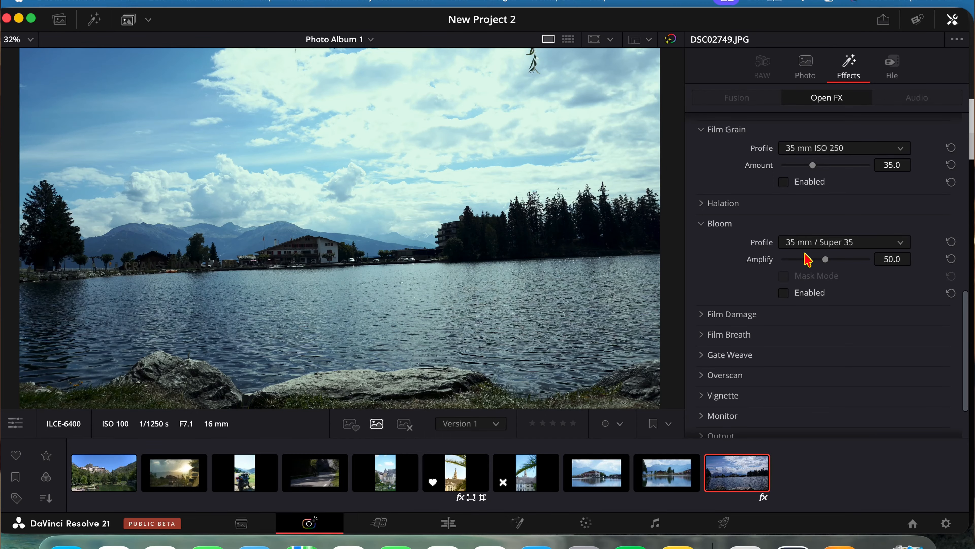
Enable Bloom on the lake photo with Amplify at about 53.5, and enable Halation.
{"action": "left_click", "coordinate": [790, 296]}
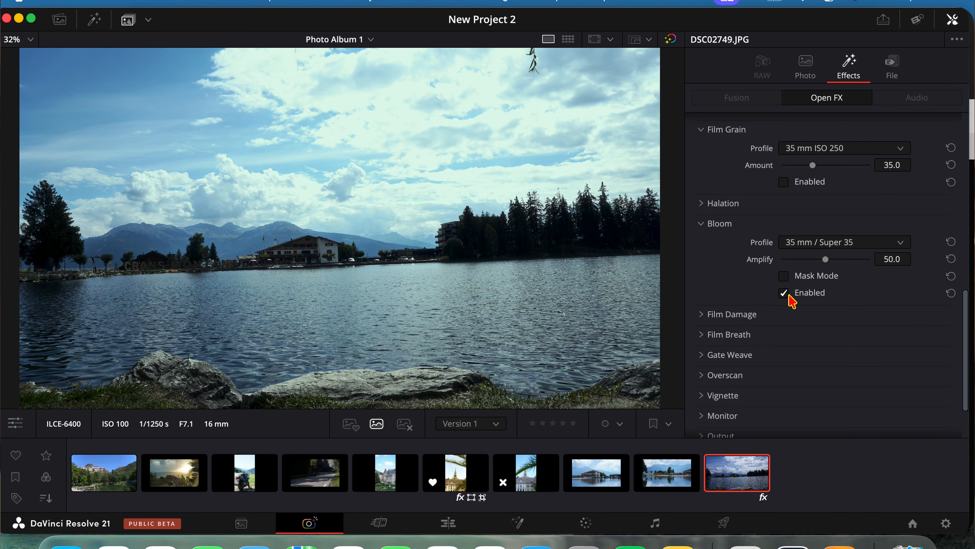
{"action": "left_click_drag", "start_coordinate": [826, 259], "coordinate": [842, 284]}
{"action": "scroll", "coordinate": [549, 236], "scroll_direction": "up", "scroll_amount": 2}
{"action": "mouse_move", "coordinate": [839, 262]}
{"action": "left_mouse_down"}
{"action": "mouse_move", "coordinate": [777, 263]}
{"action": "mouse_move", "coordinate": [867, 268]}
{"action": "mouse_move", "coordinate": [837, 273]}
{"action": "left_mouse_up"}
{"action": "scroll", "coordinate": [440, 255], "scroll_direction": "down", "scroll_amount": 3}
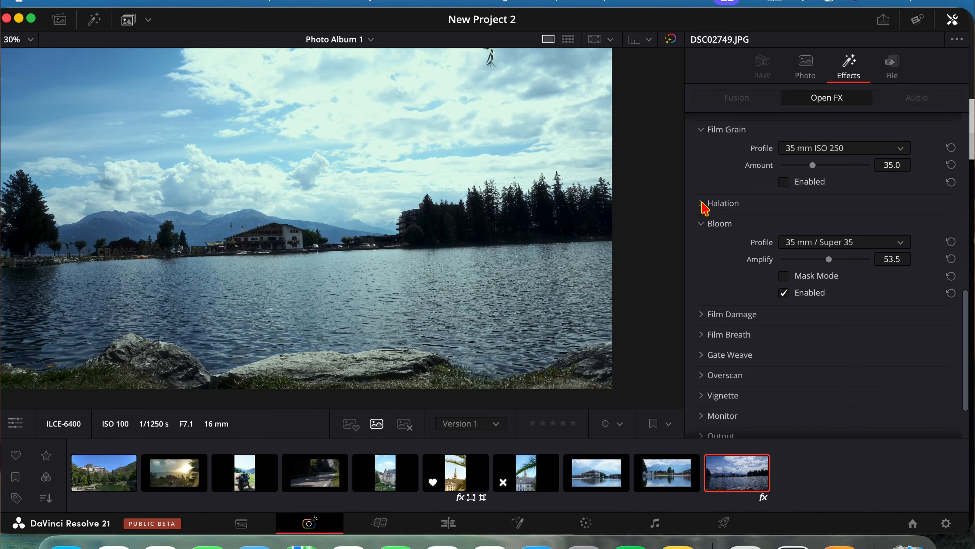
{"action": "left_click", "coordinate": [705, 208]}
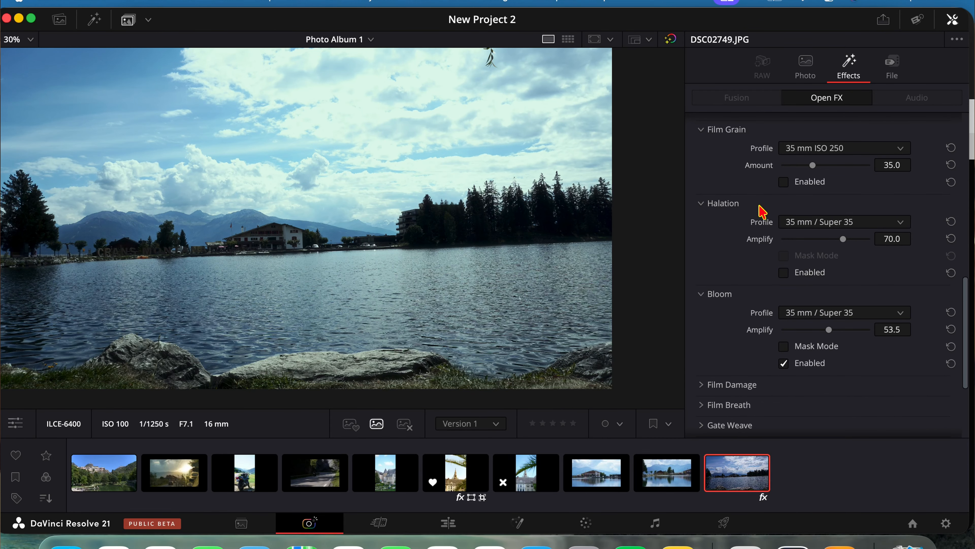
{"action": "left_click", "coordinate": [783, 273]}
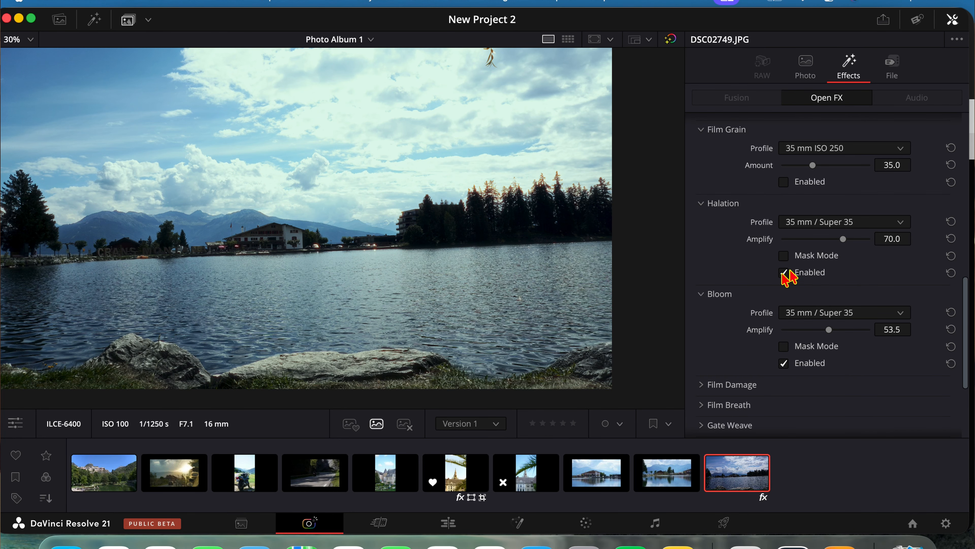
Adjust the lake photo's Halation Amplify to about 38.8, checking the glow around the treetops up close.
{"action": "left_click_drag", "start_coordinate": [846, 241], "coordinate": [850, 241]}
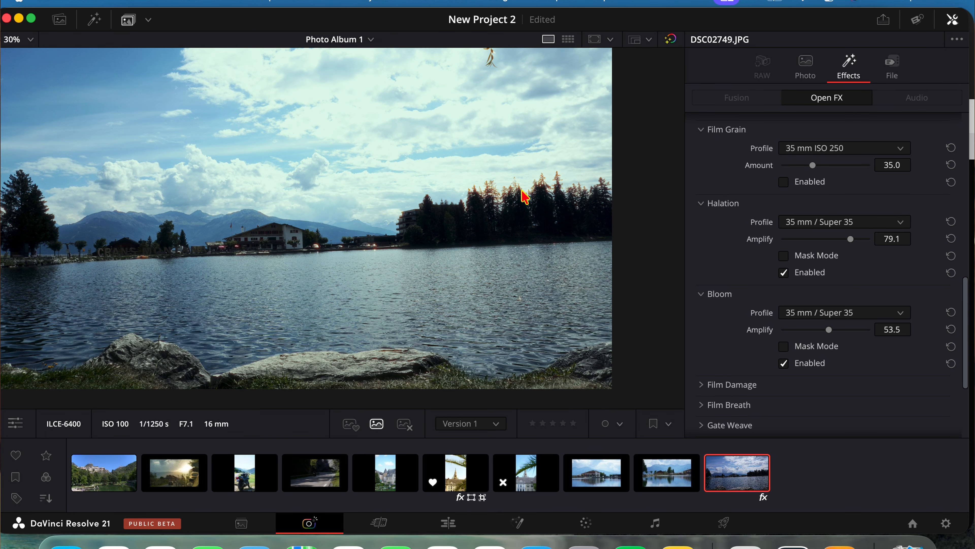
{"action": "scroll", "coordinate": [508, 222], "scroll_direction": "up", "scroll_amount": 3}
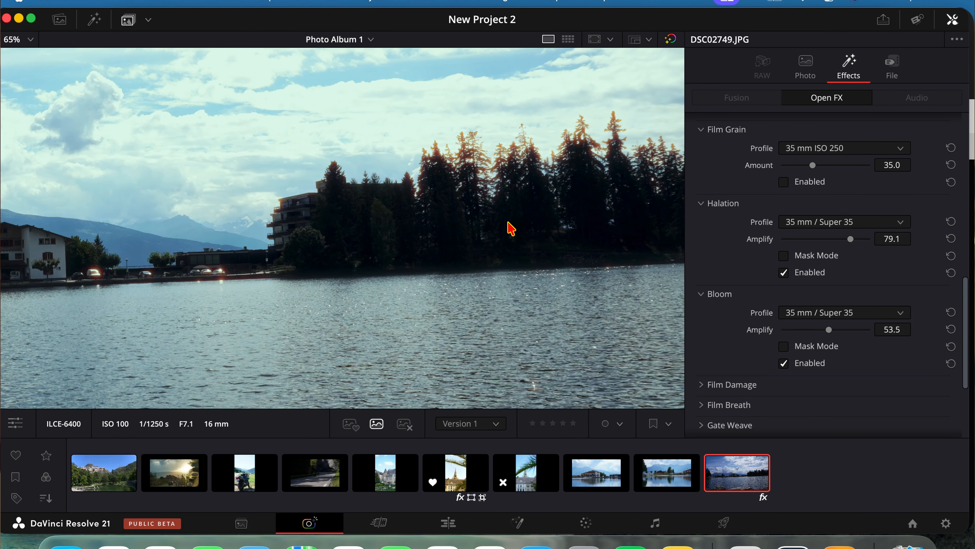
{"action": "left_click_drag", "start_coordinate": [851, 246], "coordinate": [819, 258]}
{"action": "scroll", "coordinate": [421, 255], "scroll_direction": "down", "scroll_amount": 5}
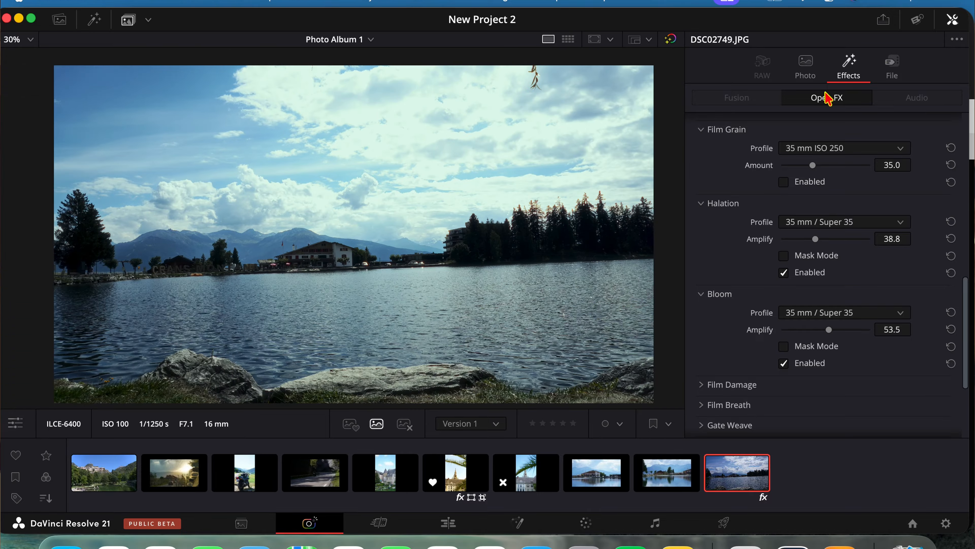
Review the Quick Export formats for the photo album and select JPEG to view its settings.
{"action": "left_click", "coordinate": [882, 24]}
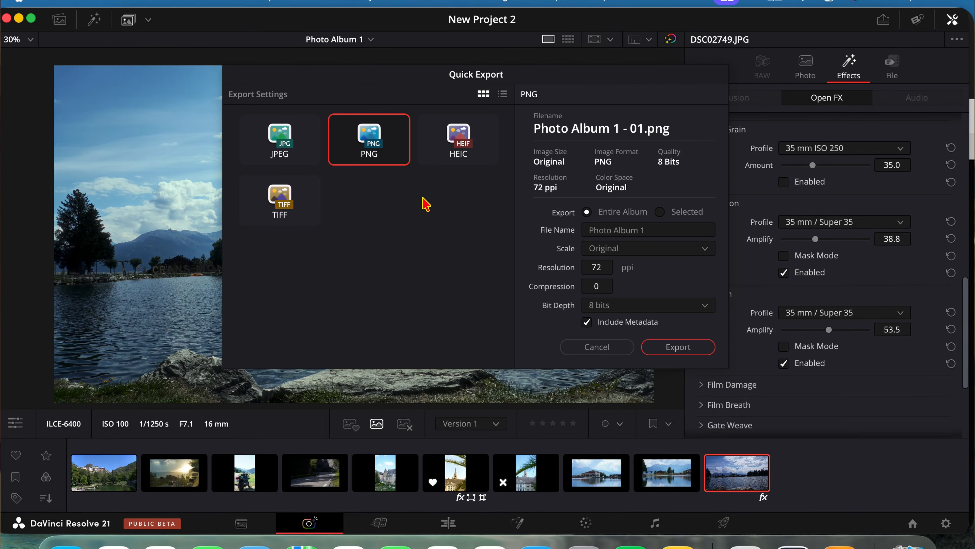
{"action": "left_click", "coordinate": [272, 153]}
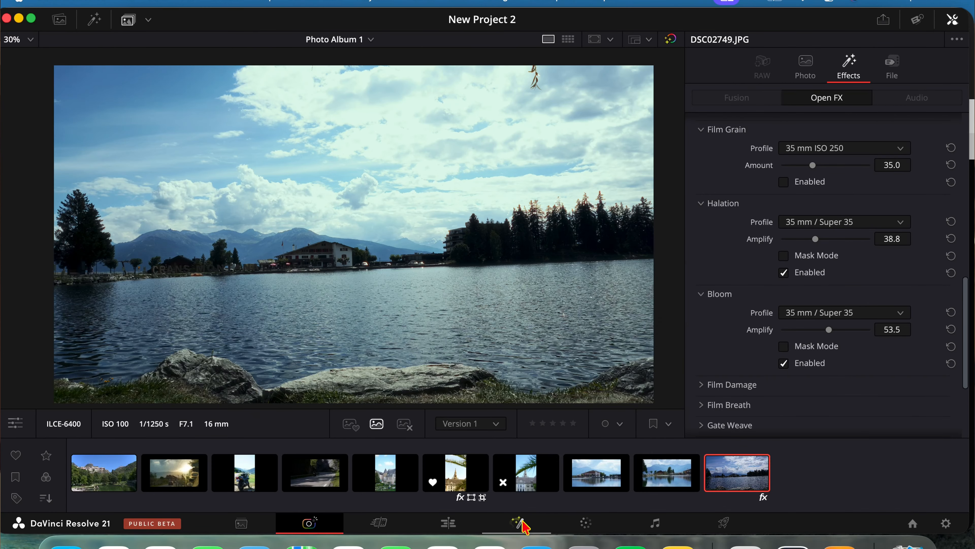
Switch to the Fusion page, search the tool selector for "kro" and browse the matching tools.
{"action": "left_click", "coordinate": [519, 523]}
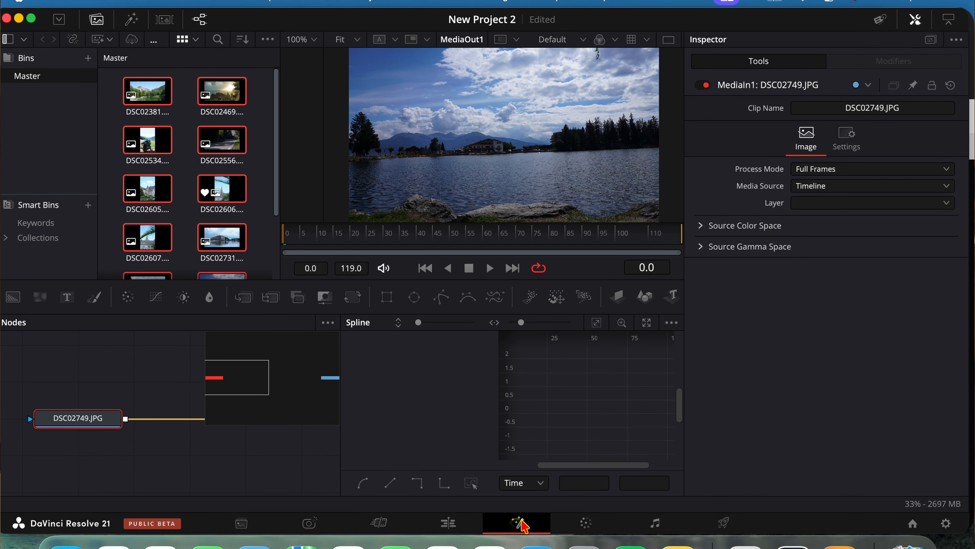
{"action": "left_click", "coordinate": [167, 376]}
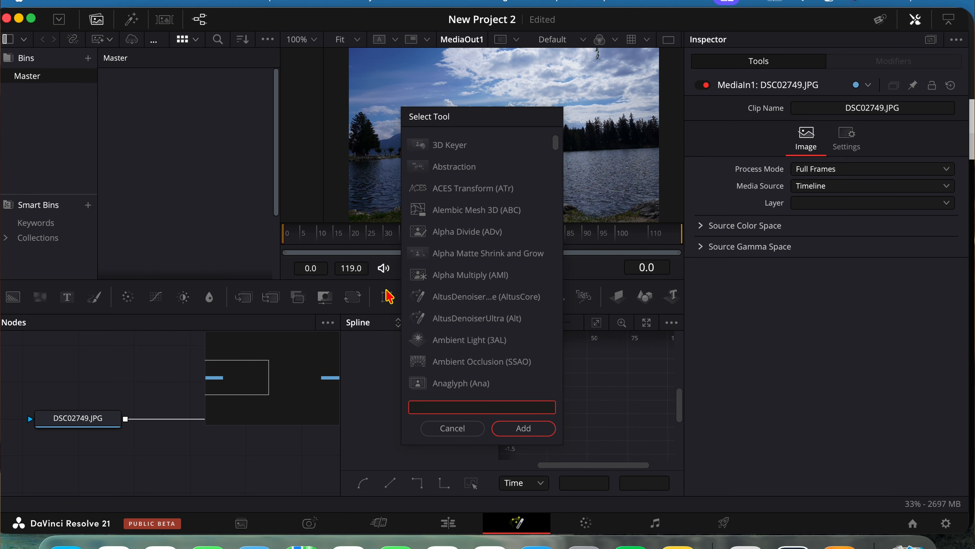
{"action": "type", "text": "kro"}
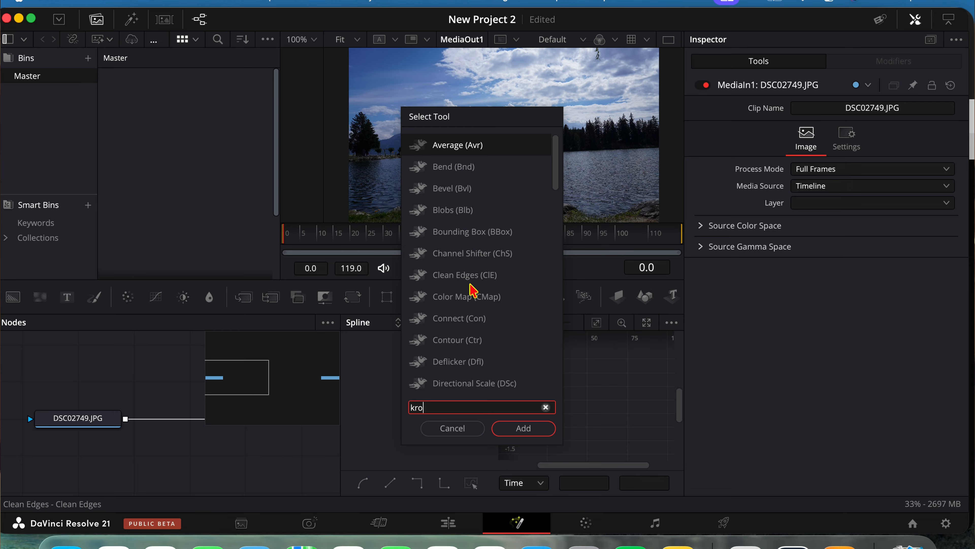
{"action": "scroll", "coordinate": [471, 289], "scroll_direction": "down", "scroll_amount": 20}
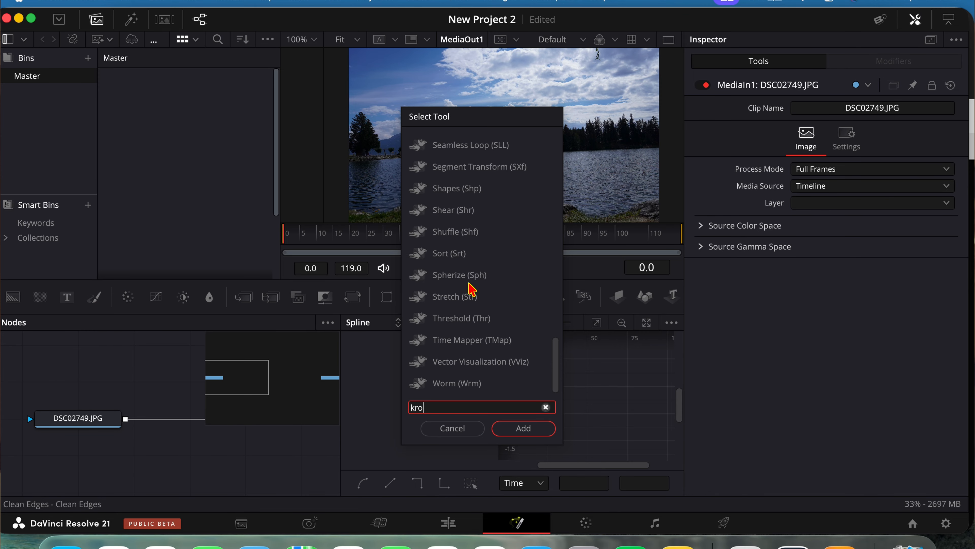
{"action": "scroll", "coordinate": [469, 285], "scroll_direction": "up", "scroll_amount": 20}
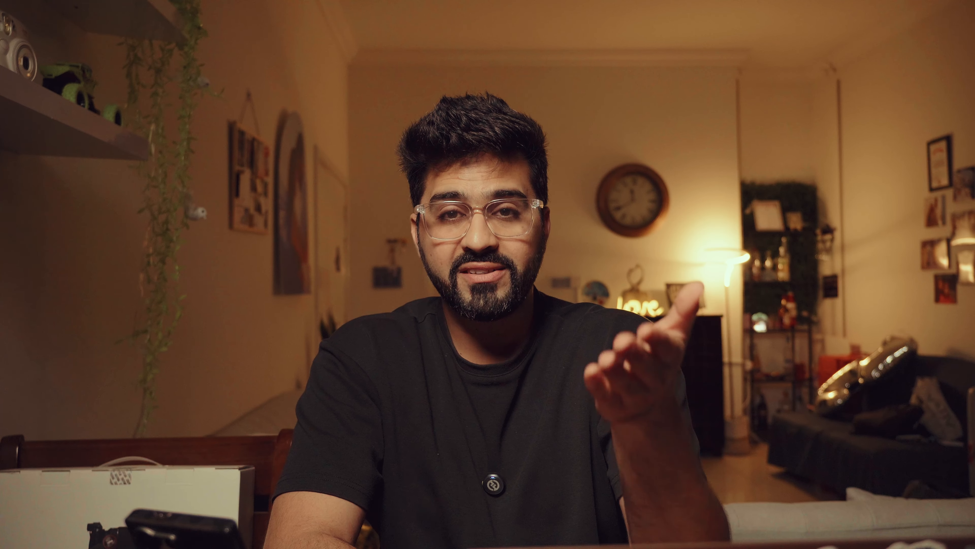